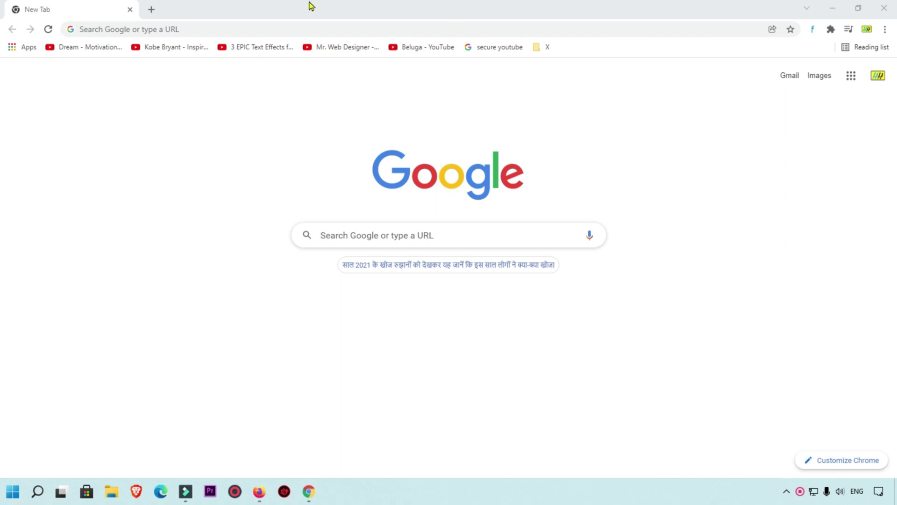
# - Go to docs.google.com in Chrome using the address bar suggestion
pyautogui.click(236, 30)
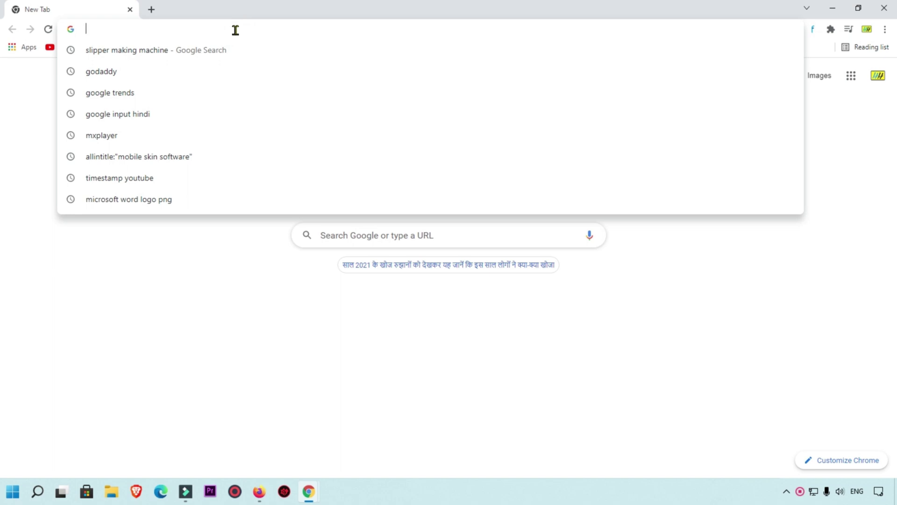
pyautogui.write('docs.google.com')
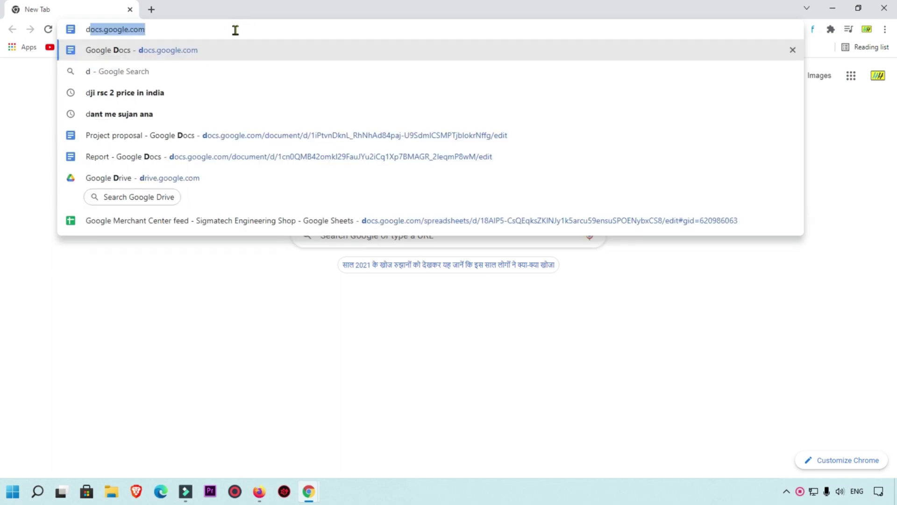
pyautogui.press('Return')
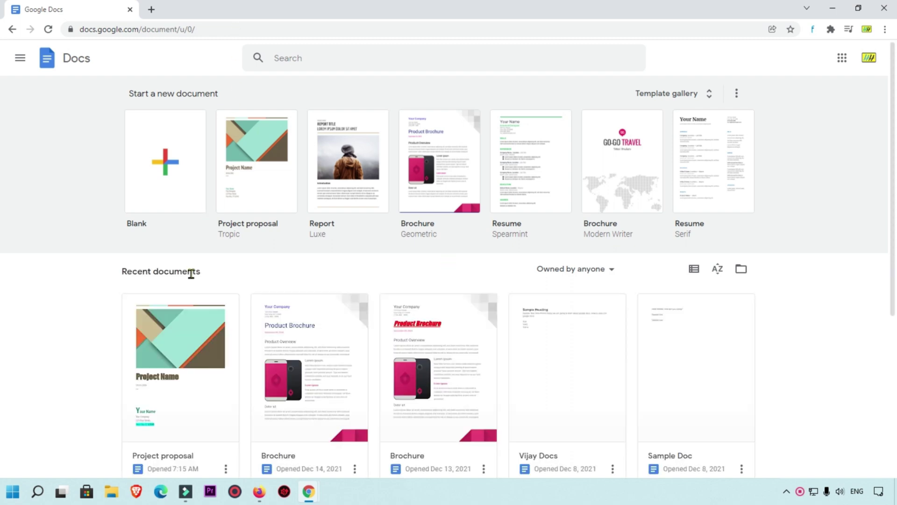
# - Open the 'Project proposal' document from Recent documents
pyautogui.click(185, 344)
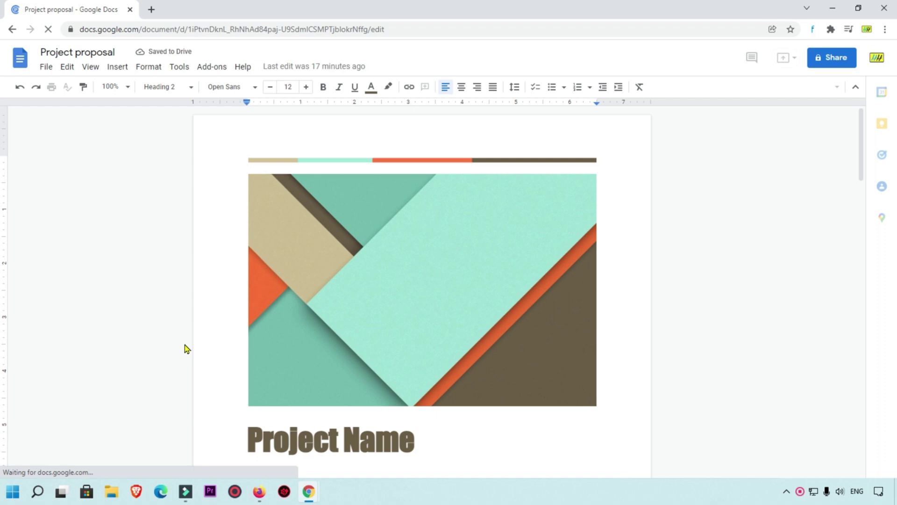
pyautogui.scroll(-5, 426, 256)
pyautogui.scroll(-5, 424, 260)
pyautogui.scroll(5, 426, 261)
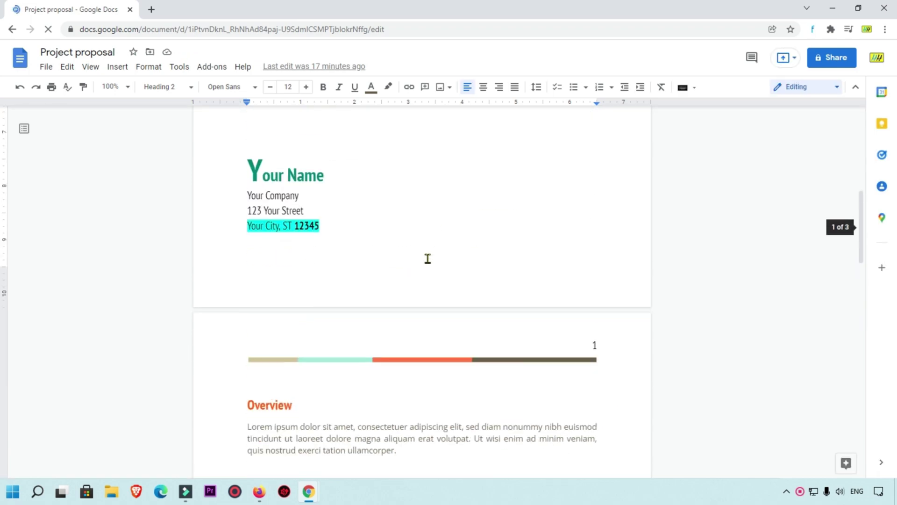
pyautogui.scroll(-4, 426, 262)
pyautogui.scroll(2, 430, 256)
pyautogui.scroll(2, 429, 256)
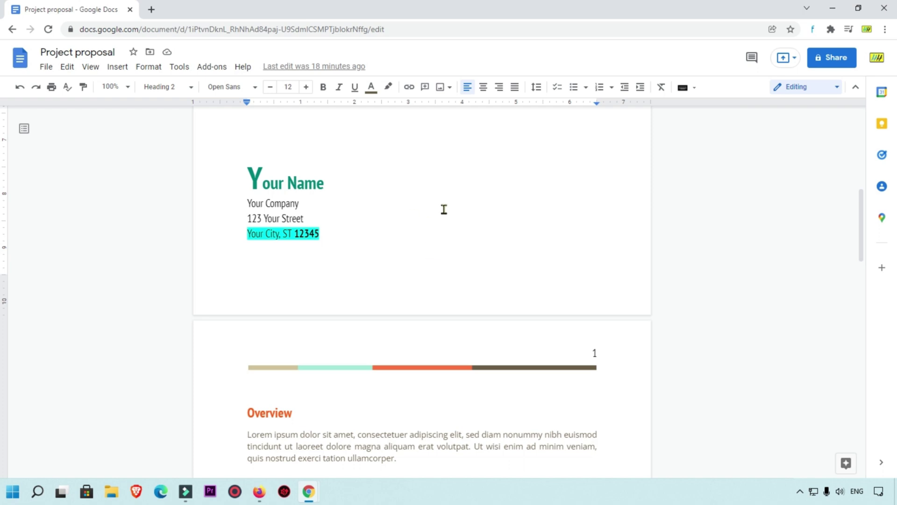
pyautogui.scroll(-3, 308, 256)
pyautogui.scroll(-1, 315, 262)
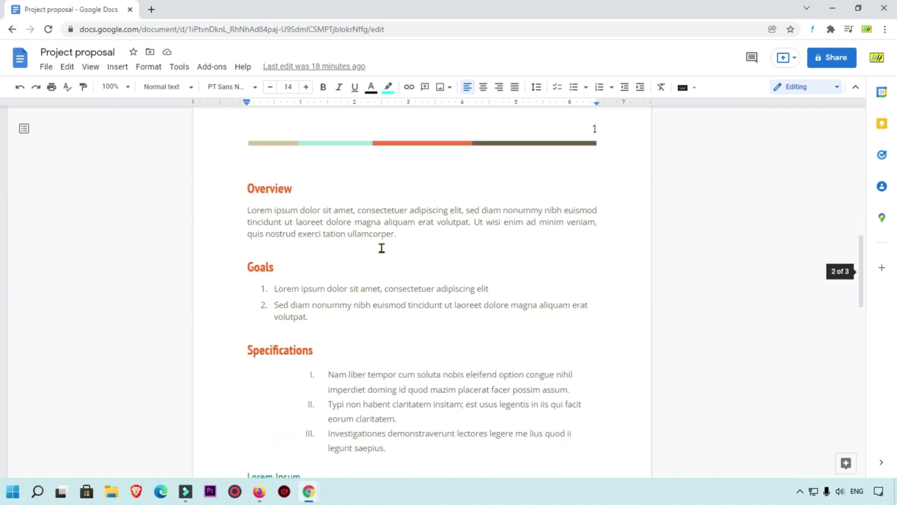
pyautogui.moveTo(405, 233); pyautogui.dragTo(248, 213)
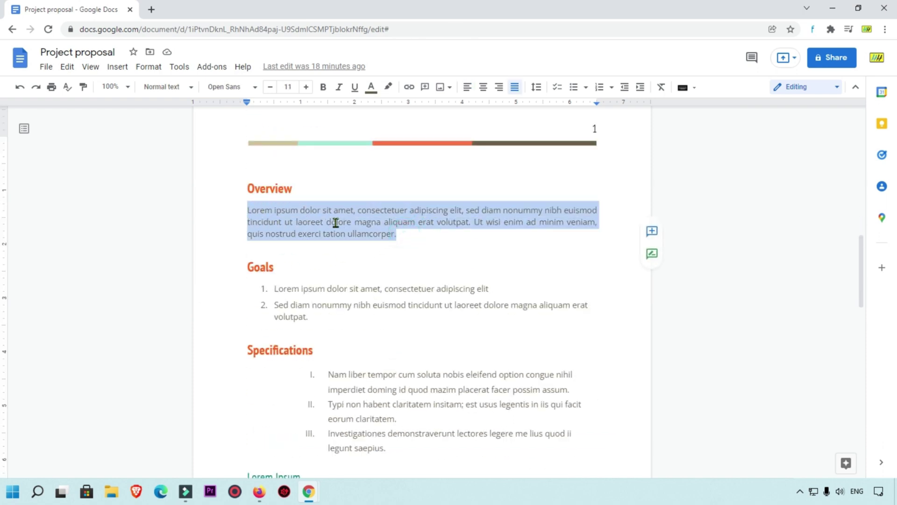
# - Make the Overview paragraph bold and red, leaving it selected
pyautogui.click(322, 87)
pyautogui.click(372, 87)
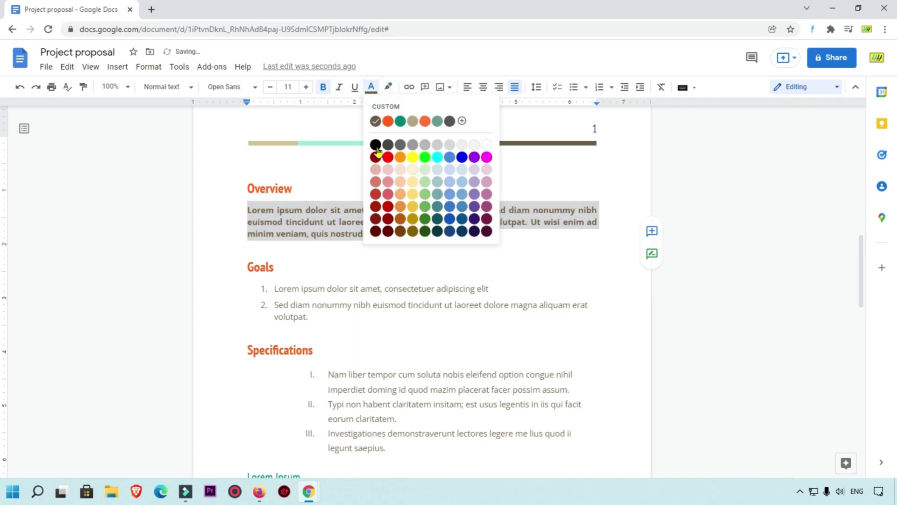
pyautogui.click(386, 155)
pyautogui.click(360, 195)
pyautogui.scroll(-3, 408, 253)
pyautogui.scroll(3, 408, 253)
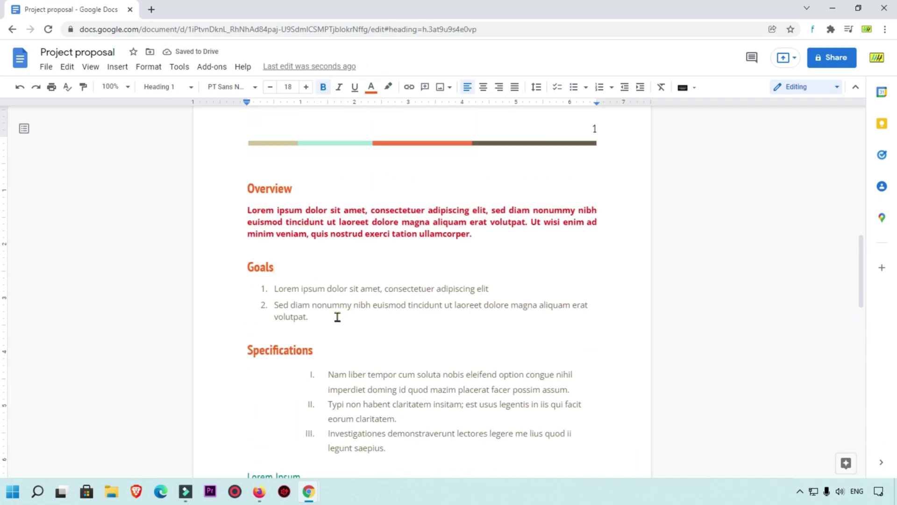
pyautogui.moveTo(309, 317); pyautogui.dragTo(275, 289)
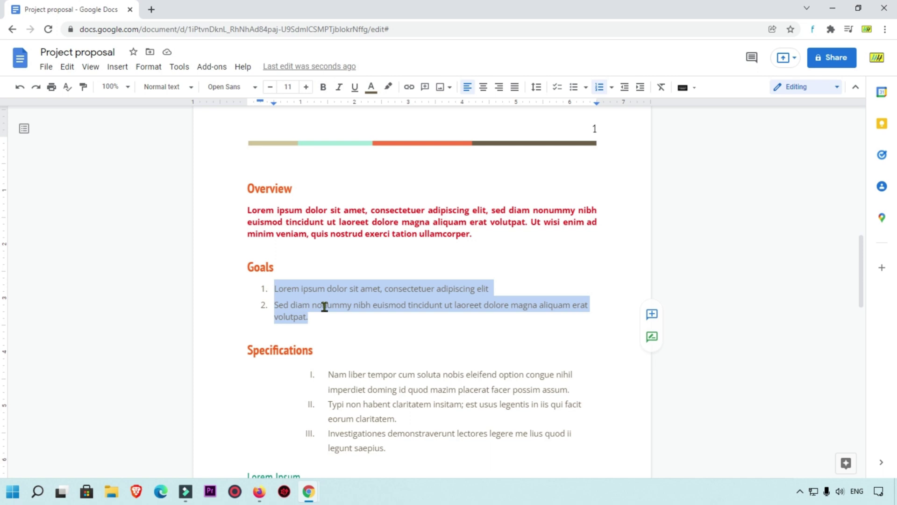
pyautogui.moveTo(479, 236); pyautogui.dragTo(248, 211)
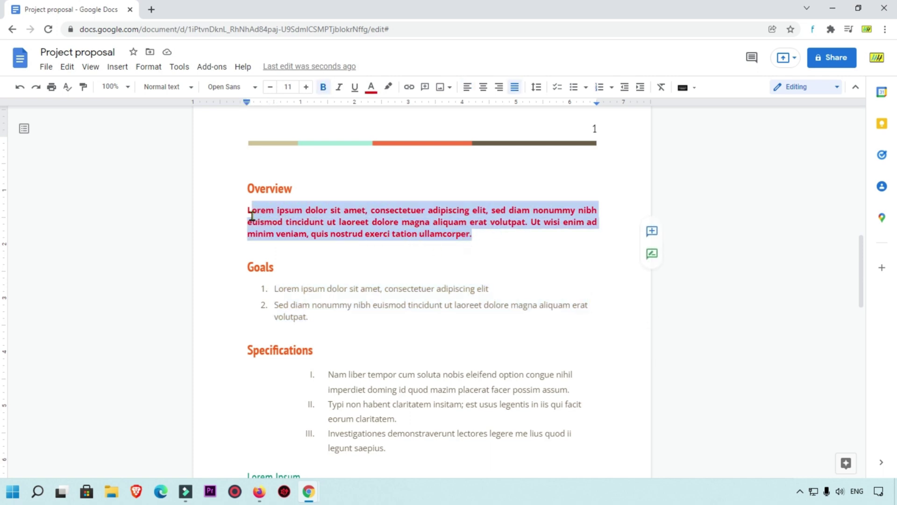
# - Paint the Overview paragraph's bold red formatting onto the three Specifications list items
pyautogui.rightClick(378, 220)
pyautogui.press('Escape')
pyautogui.click(85, 90)
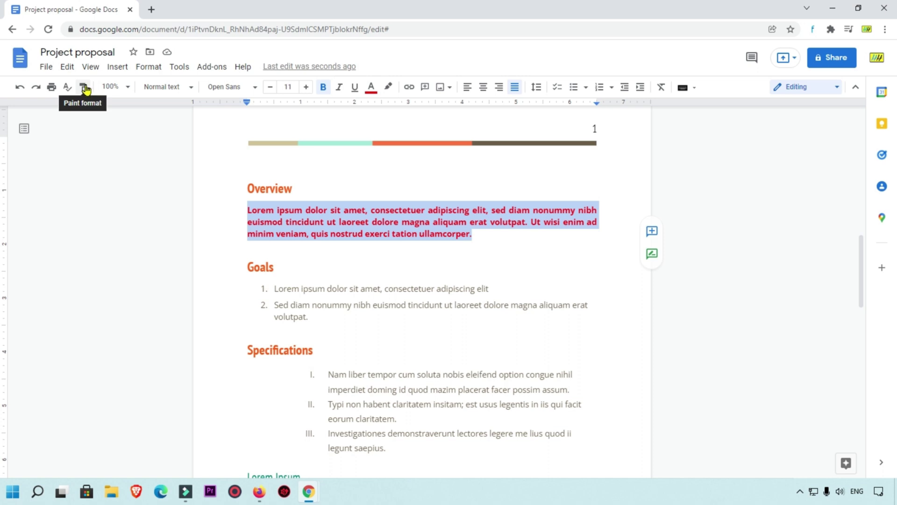
pyautogui.click(85, 90)
pyautogui.scroll(-2, 405, 287)
pyautogui.scroll(-2, 405, 287)
pyautogui.scroll(1, 403, 286)
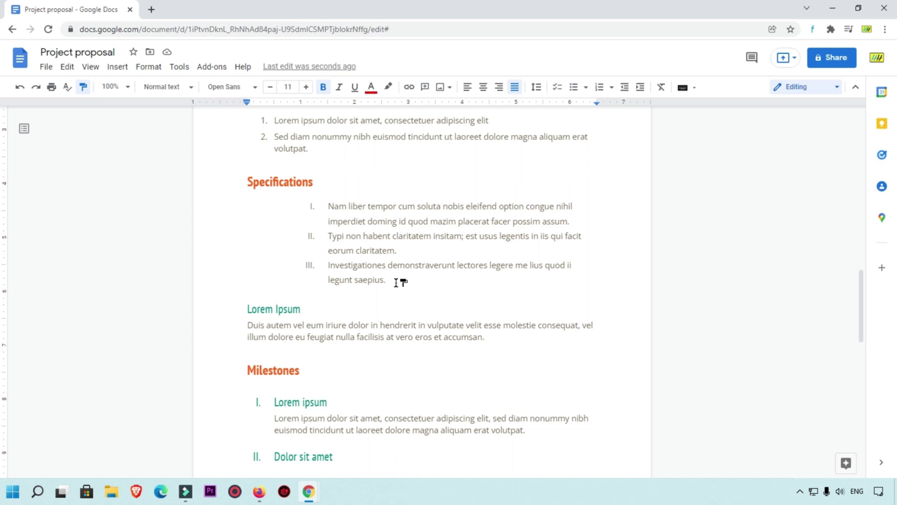
pyautogui.moveTo(390, 279); pyautogui.dragTo(326, 207)
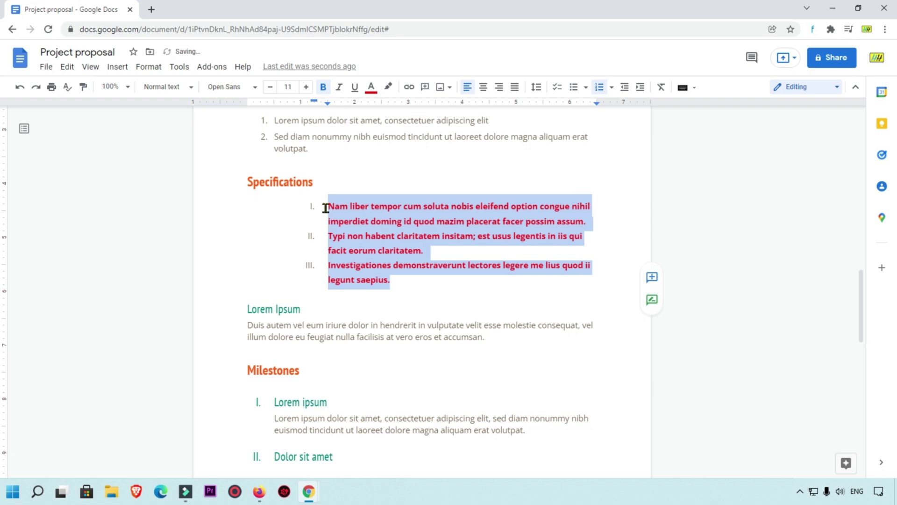
pyautogui.scroll(3, 327, 211)
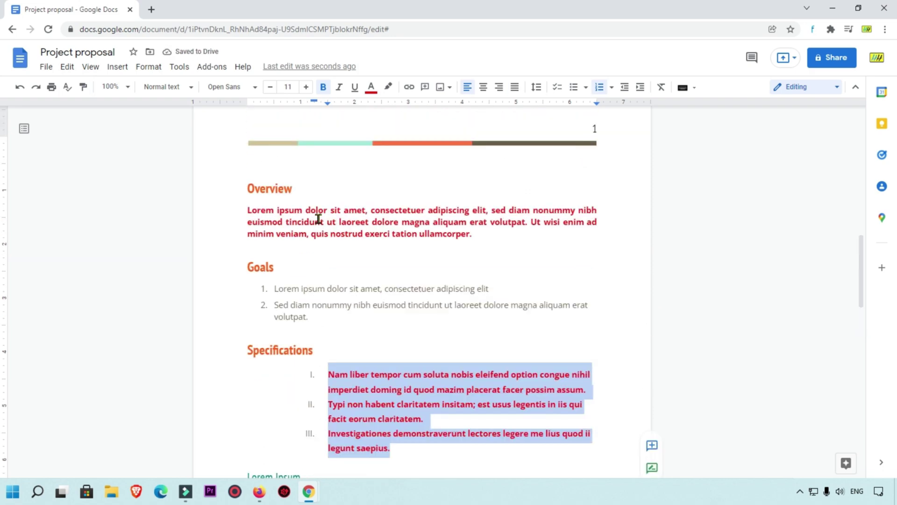
pyautogui.scroll(-1, 331, 291)
pyautogui.scroll(-3, 365, 342)
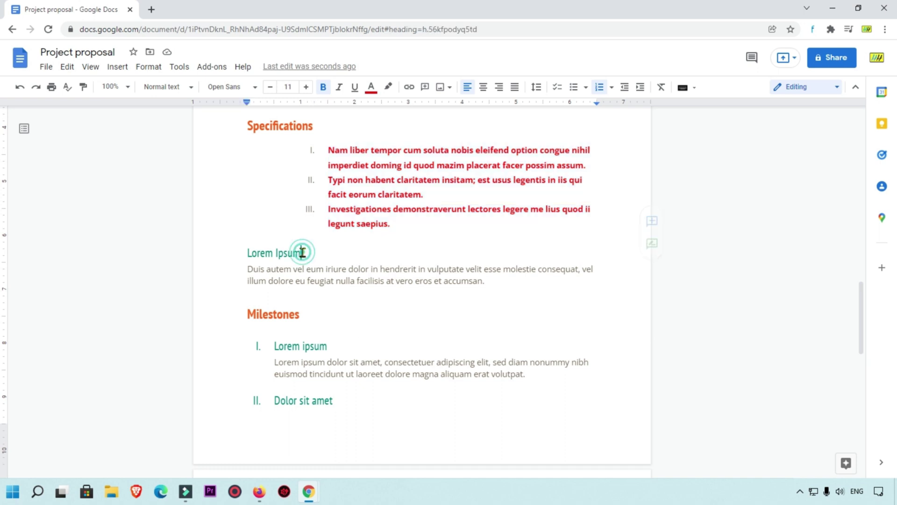
# - Copy the teal Lorem Ipsum heading's style onto the page-2 paragraph with Paint format
pyautogui.moveTo(301, 253); pyautogui.dragTo(242, 253)
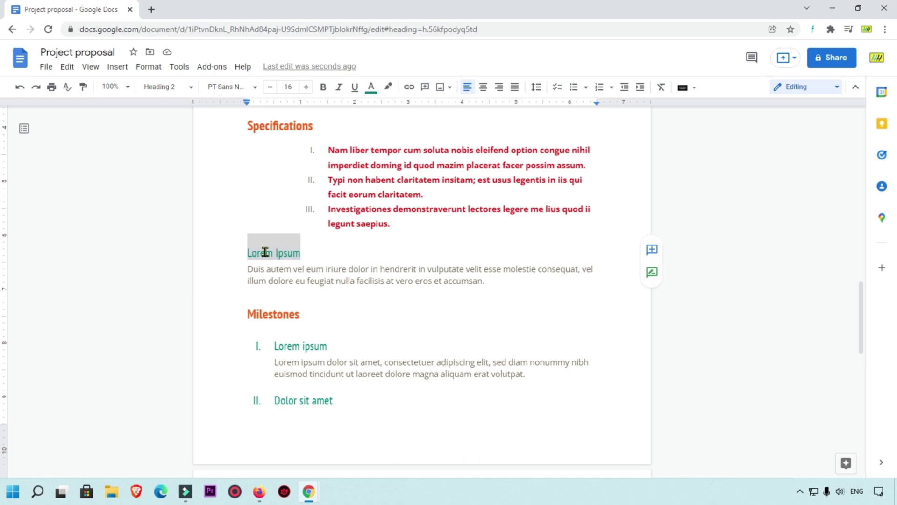
pyautogui.rightClick(264, 253)
pyautogui.click(296, 172)
pyautogui.scroll(-1, 329, 300)
pyautogui.scroll(-2, 372, 306)
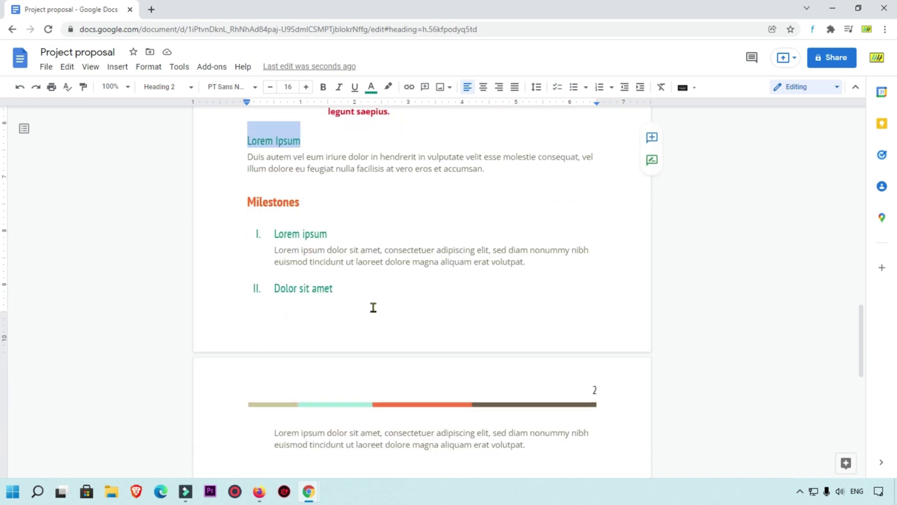
pyautogui.scroll(-3, 372, 307)
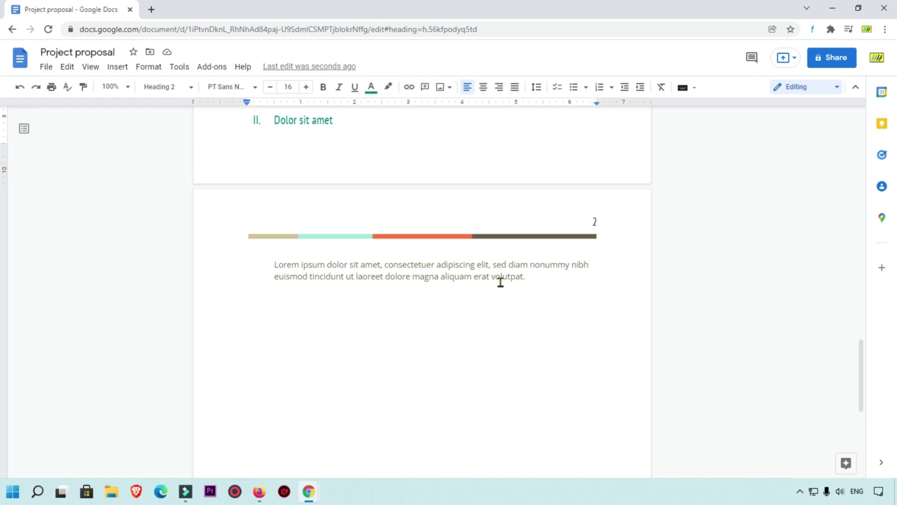
pyautogui.scroll(5, 499, 281)
pyautogui.click(84, 93)
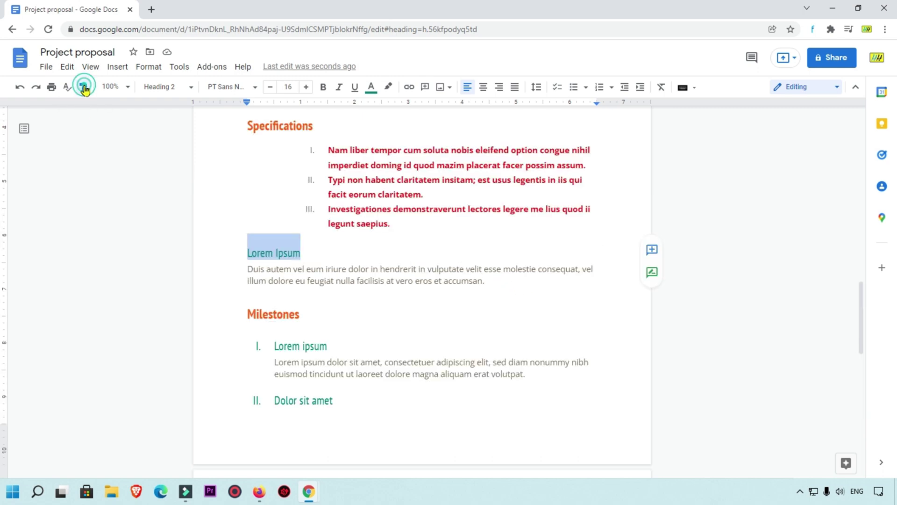
pyautogui.scroll(-5, 341, 299)
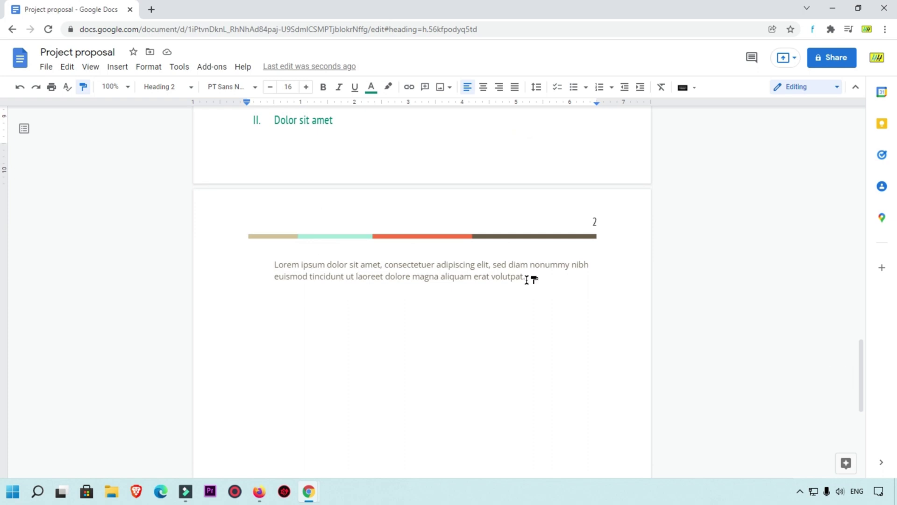
pyautogui.moveTo(526, 279); pyautogui.dragTo(275, 269)
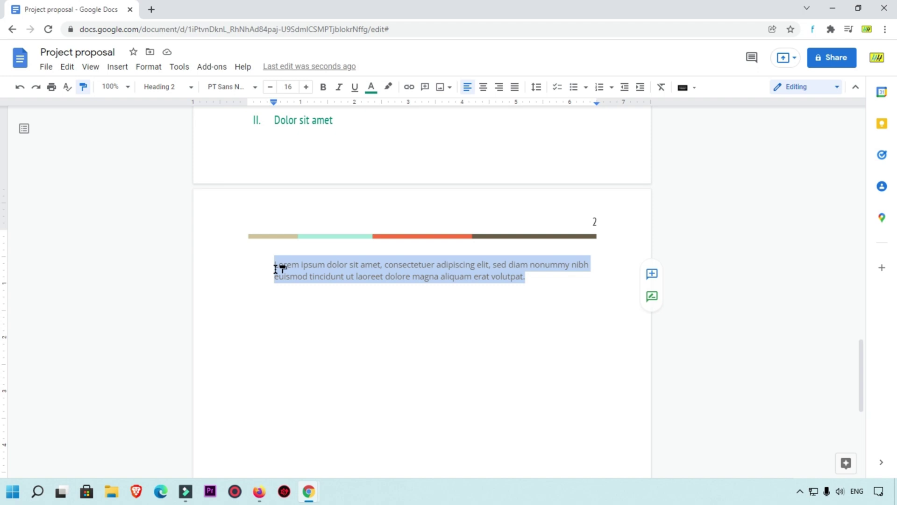
pyautogui.moveTo(278, 268); pyautogui.dragTo(273, 270)
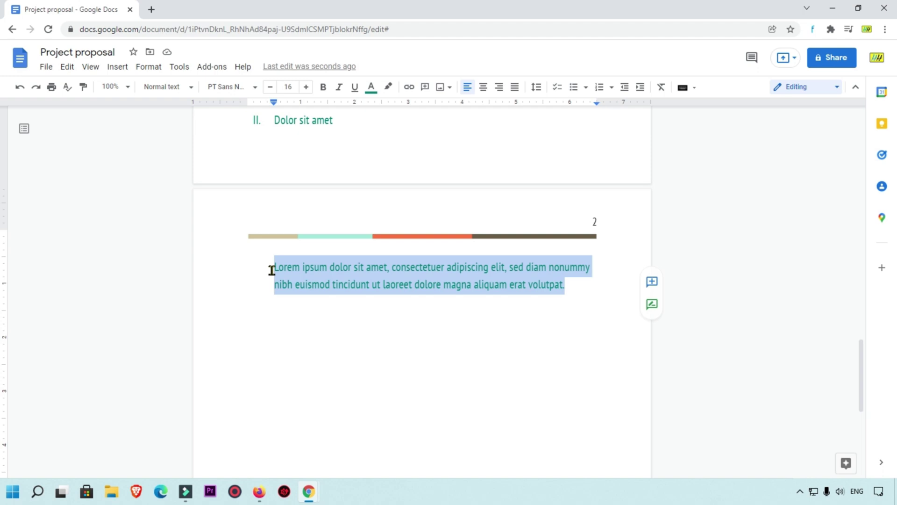
pyautogui.scroll(10, 271, 269)
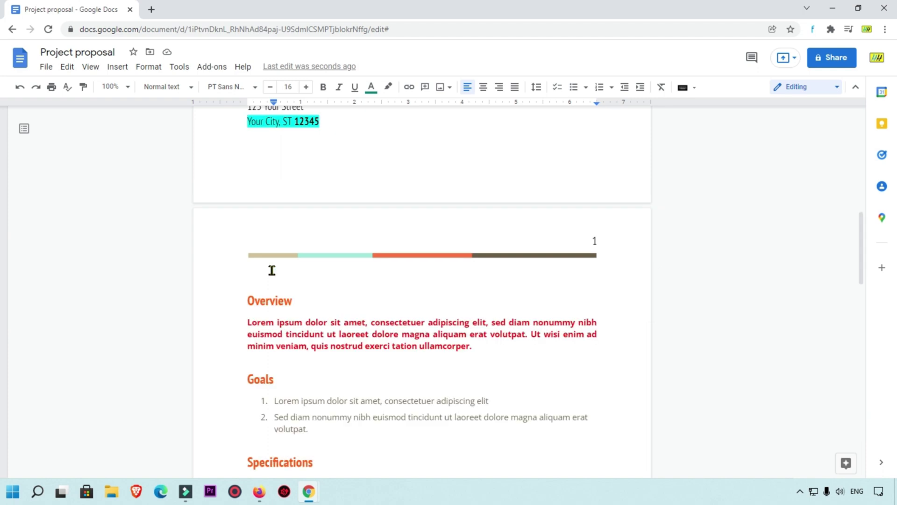